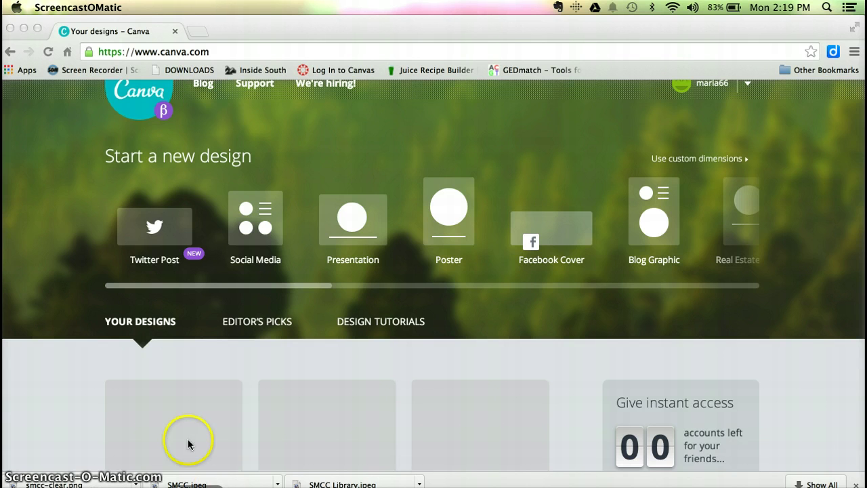
Browse Canva's design types and start a new blank Invitation design.
scroll(210, 333, down, 5)
scroll(202, 353, up, 4)
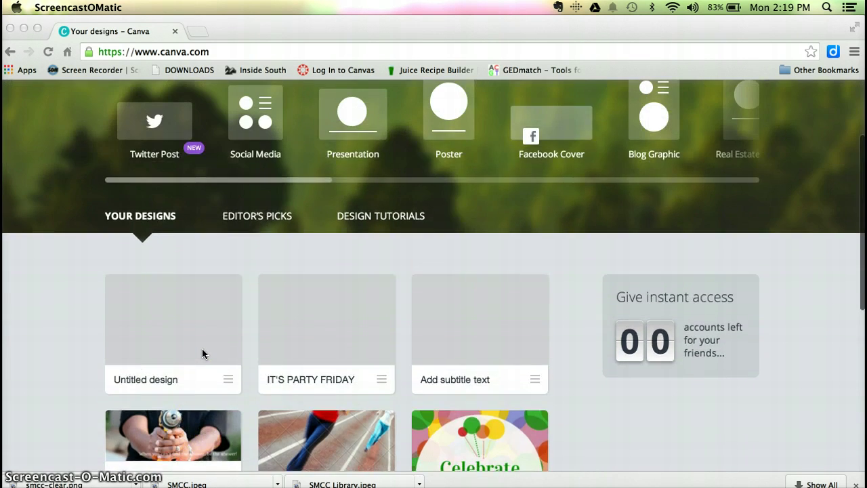
scroll(202, 353, down, 8)
scroll(202, 353, up, 5)
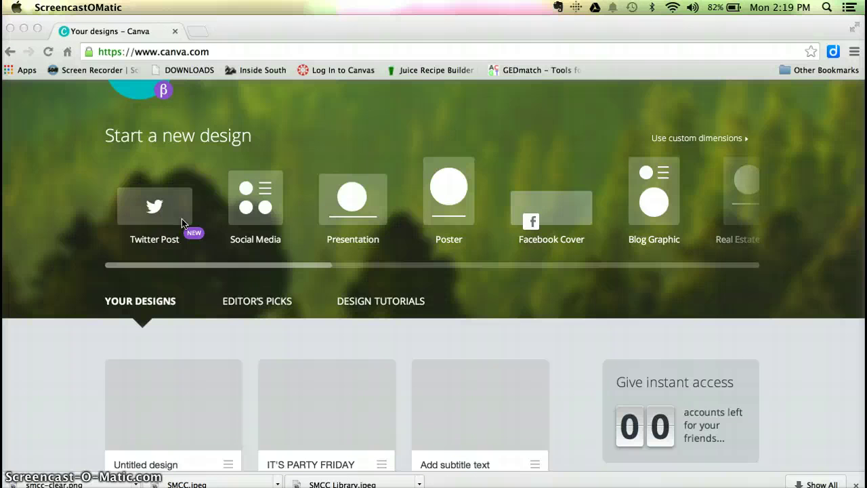
scroll(182, 218, right, 5)
scroll(181, 218, right, 5)
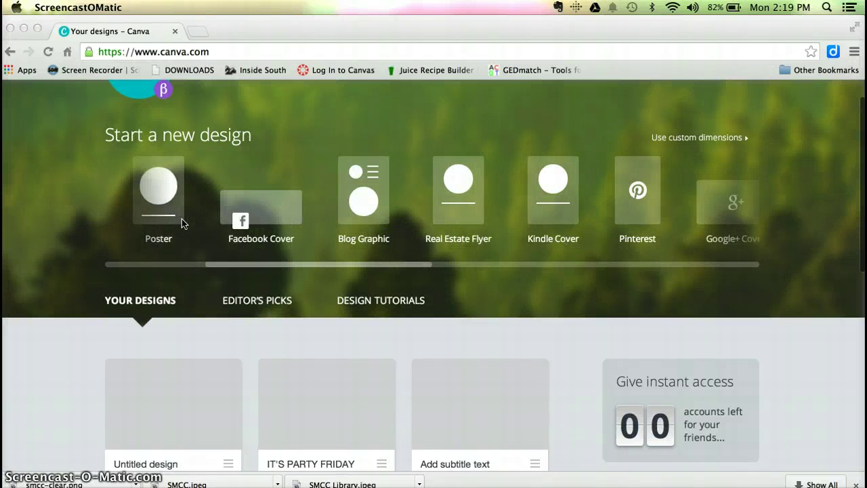
scroll(182, 218, right, 5)
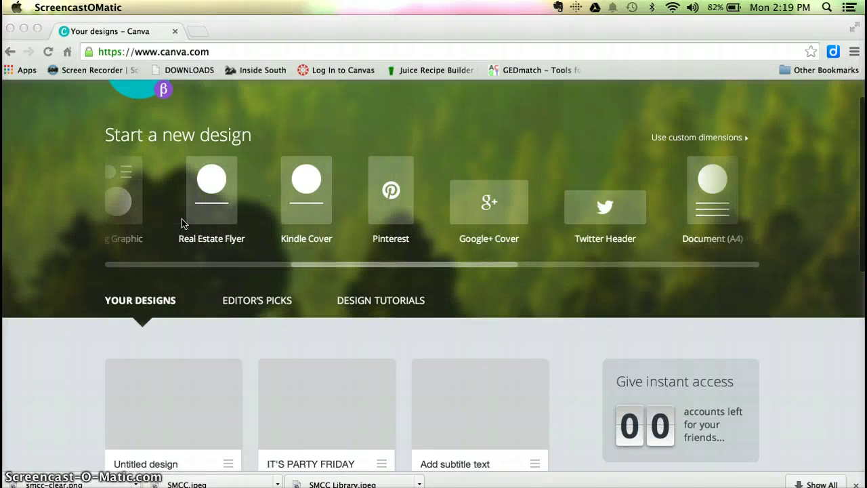
scroll(182, 218, down, 1)
scroll(182, 218, right, 6)
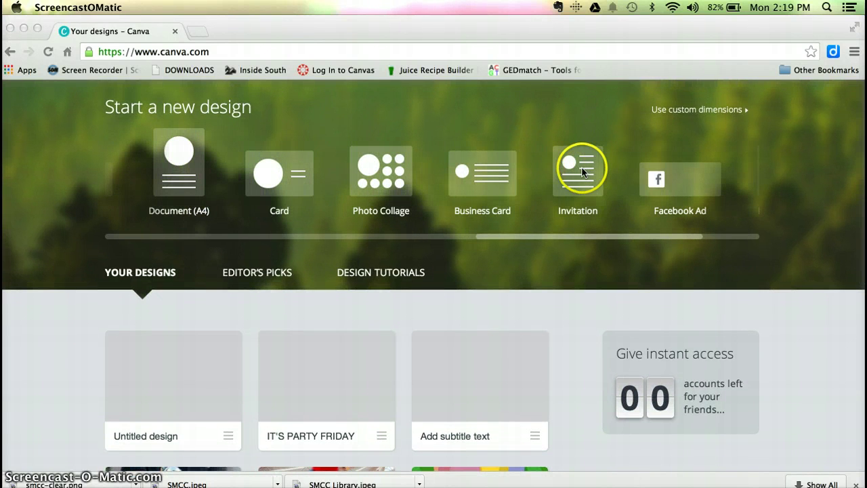
click(581, 171)
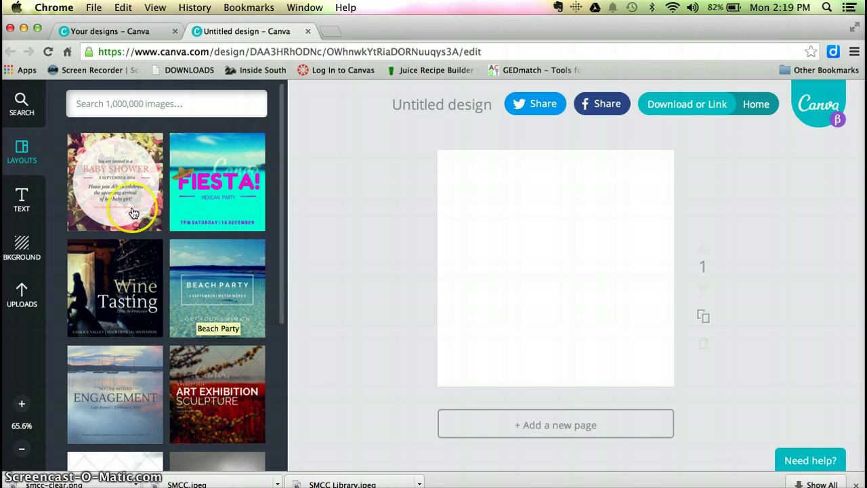
Scroll through the Layouts templates, such as Wine Tasting and Fiesta, in the left panel.
scroll(133, 214, down, 3)
scroll(134, 214, down, 8)
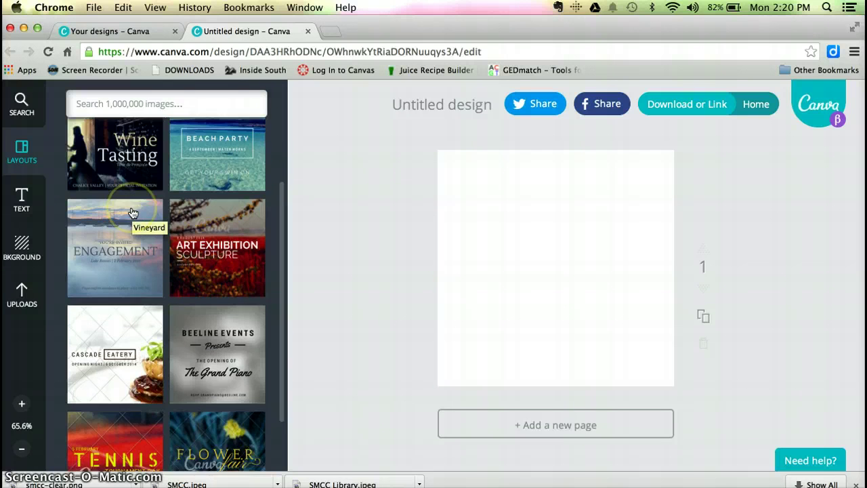
scroll(133, 214, down, 7)
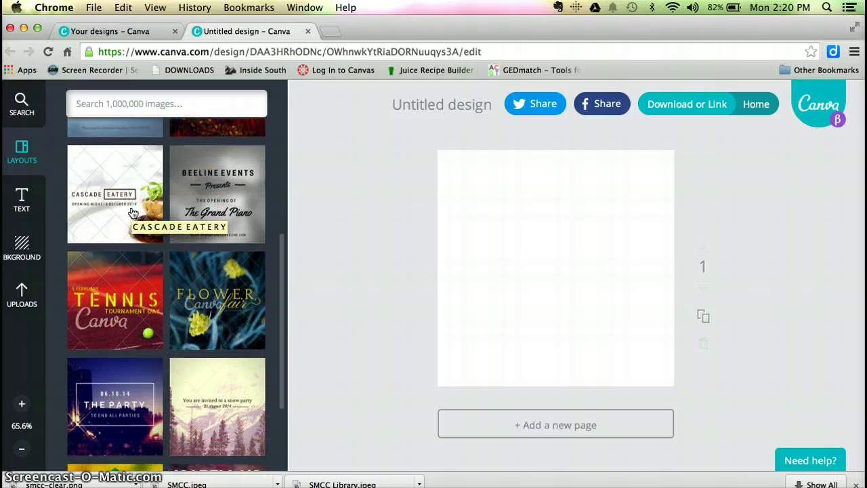
scroll(133, 214, down, 10)
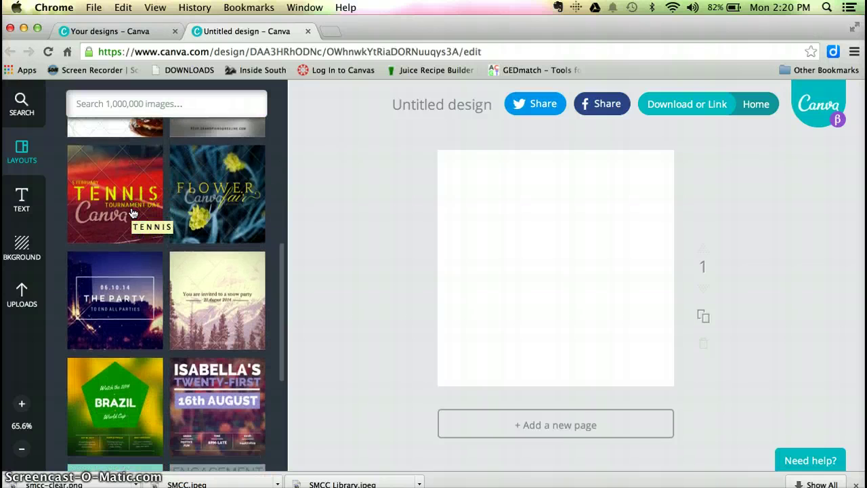
scroll(133, 215, down, 3)
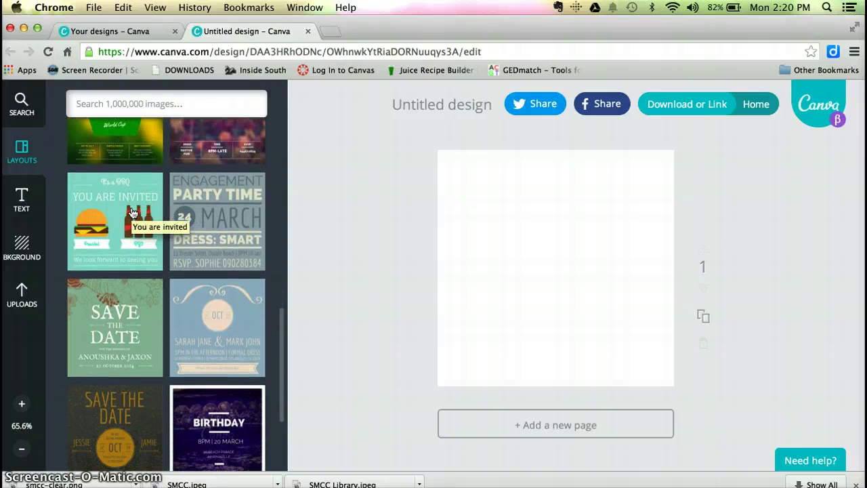
scroll(133, 215, down, 6)
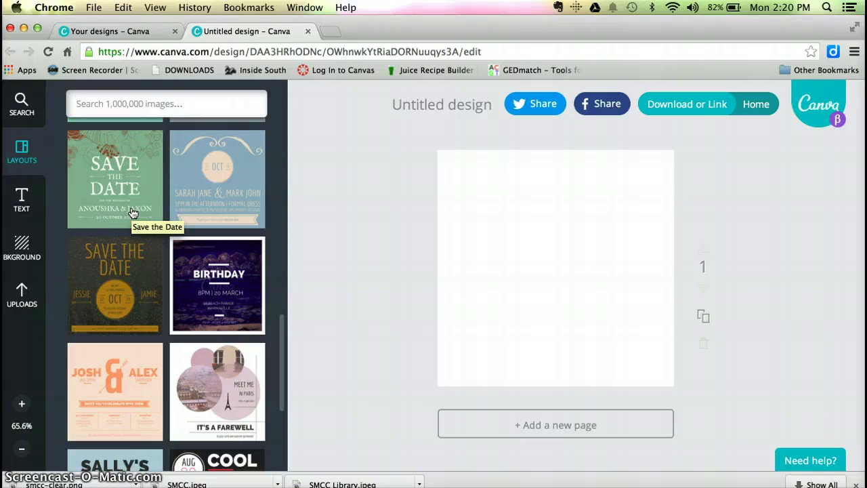
scroll(133, 214, up, 15)
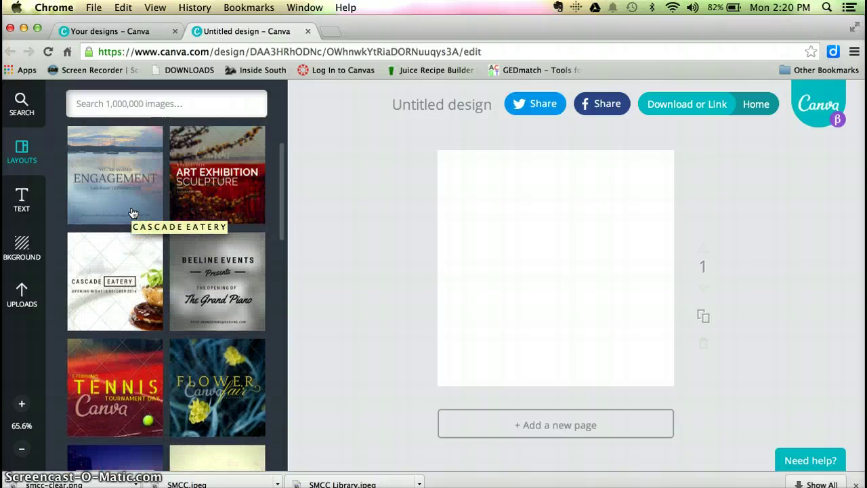
scroll(134, 214, up, 9)
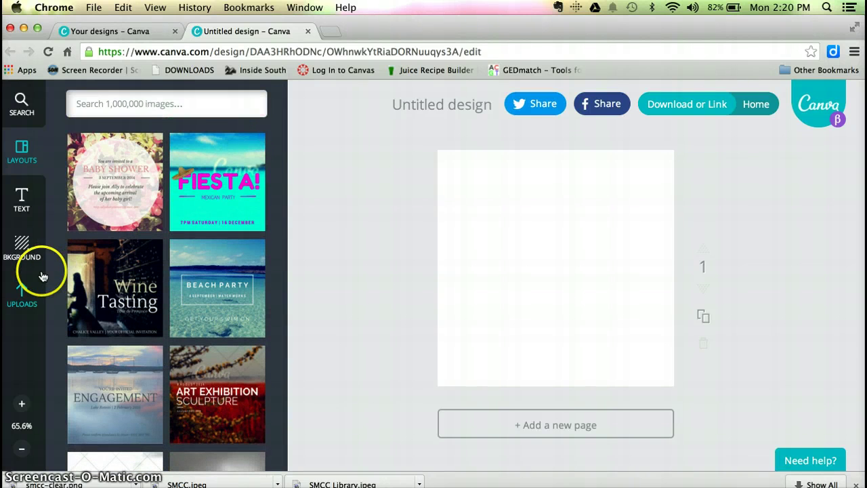
Add the uploaded campus building photo, enlarged to span the full page width at the top.
click(23, 293)
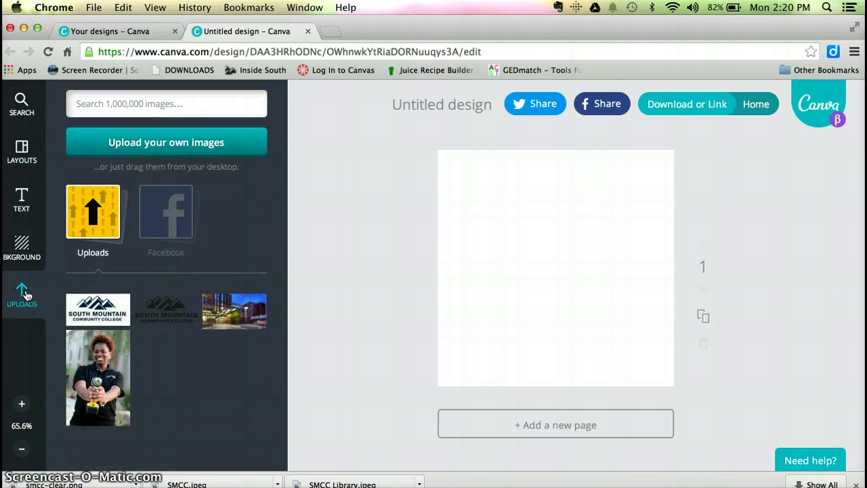
click(218, 323)
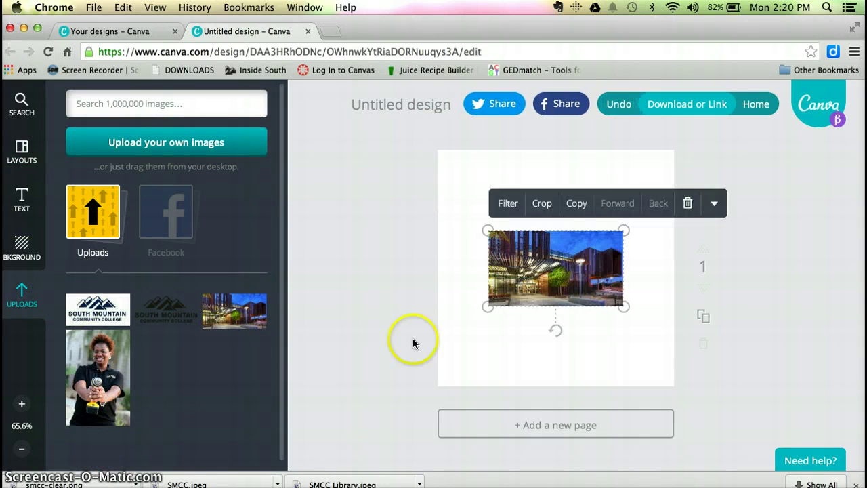
drag(504, 225, 458, 175)
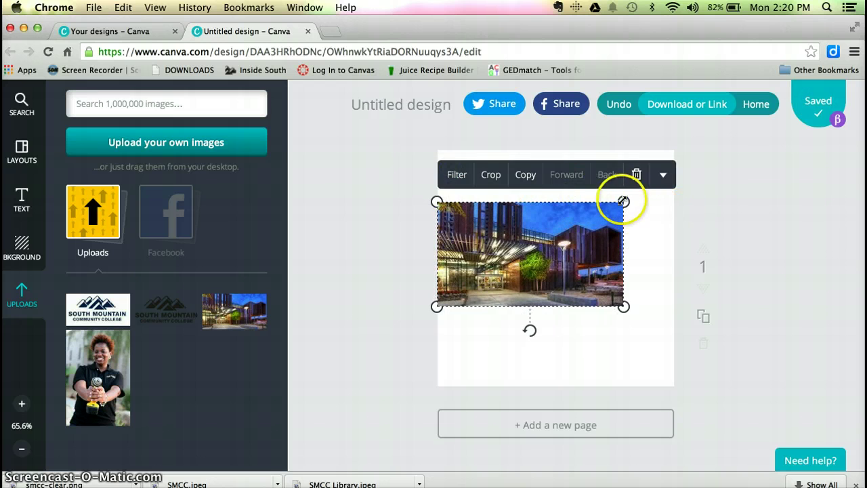
drag(622, 200, 672, 174)
drag(631, 230, 633, 210)
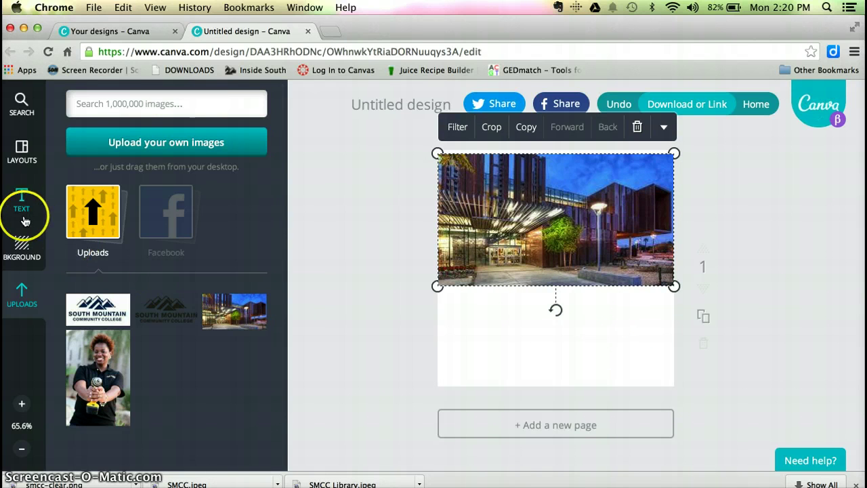
Set the page background to the solid blue colour swatch beneath the photo.
click(19, 252)
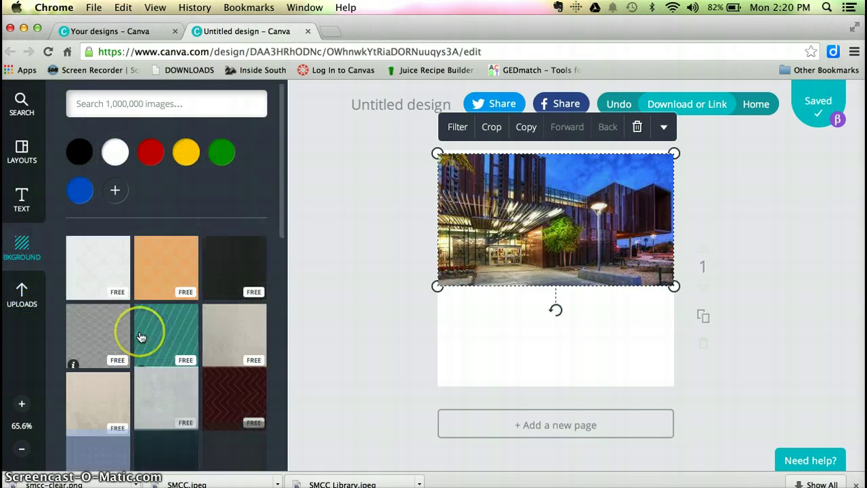
scroll(140, 334, down, 3)
scroll(140, 334, down, 10)
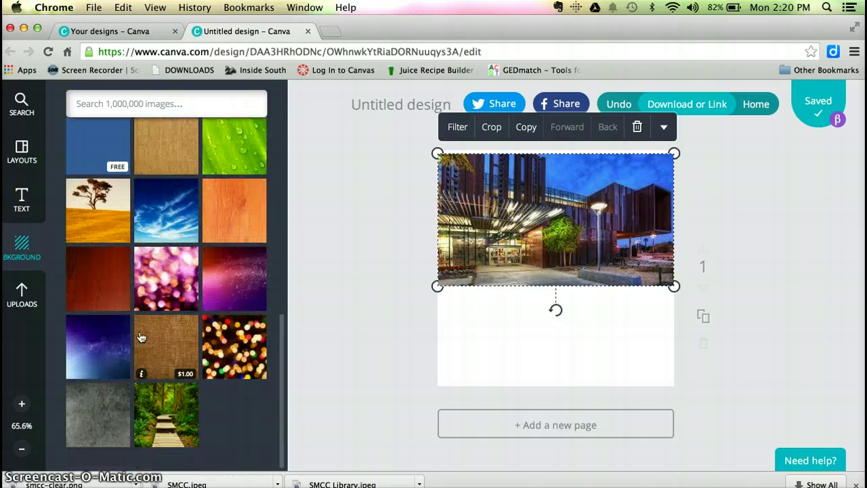
scroll(140, 337, down, 3)
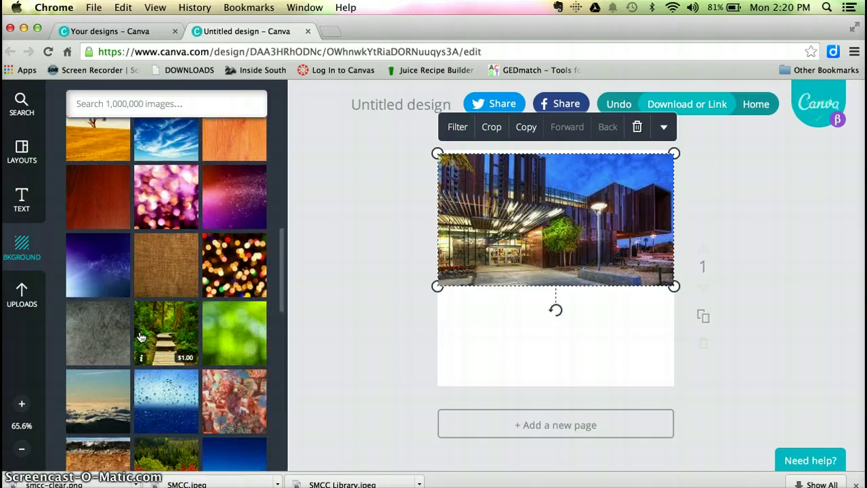
scroll(140, 336, down, 6)
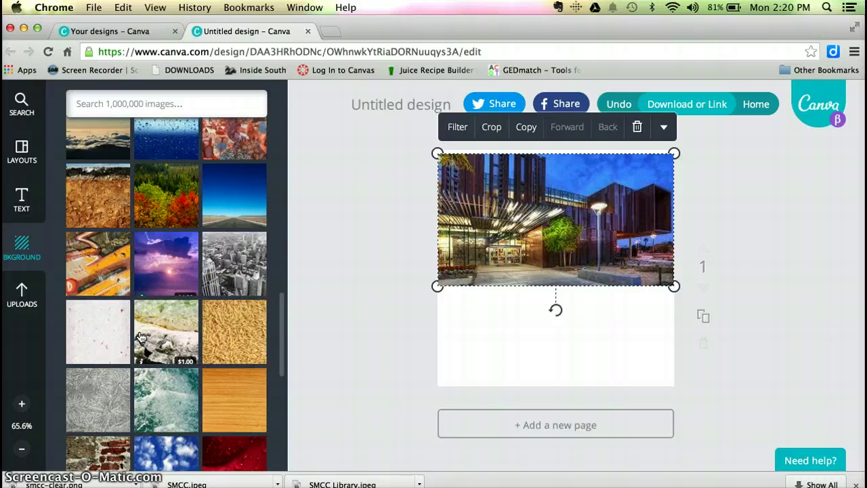
scroll(140, 337, down, 2)
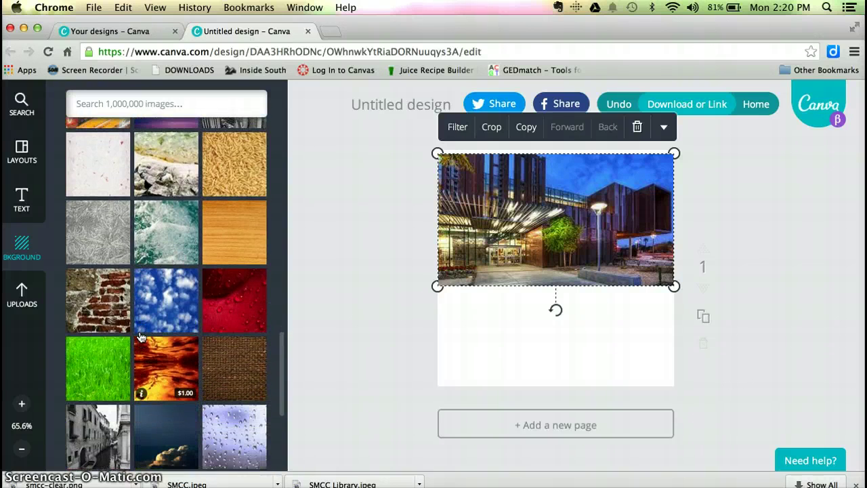
scroll(139, 337, up, 10)
scroll(139, 337, up, 3)
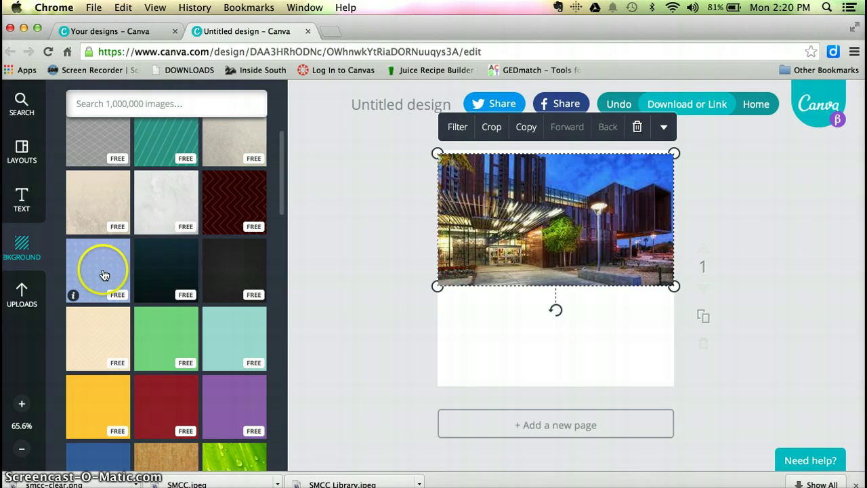
scroll(103, 272, up, 4)
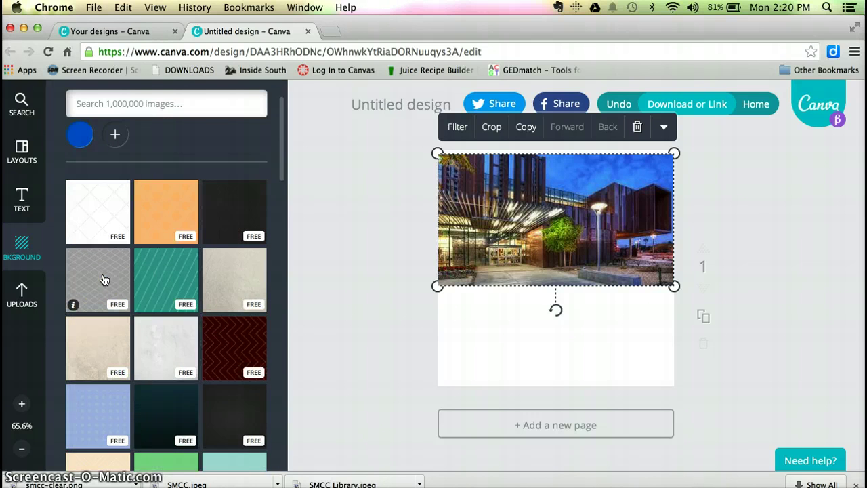
scroll(103, 279, up, 2)
scroll(103, 279, down, 1)
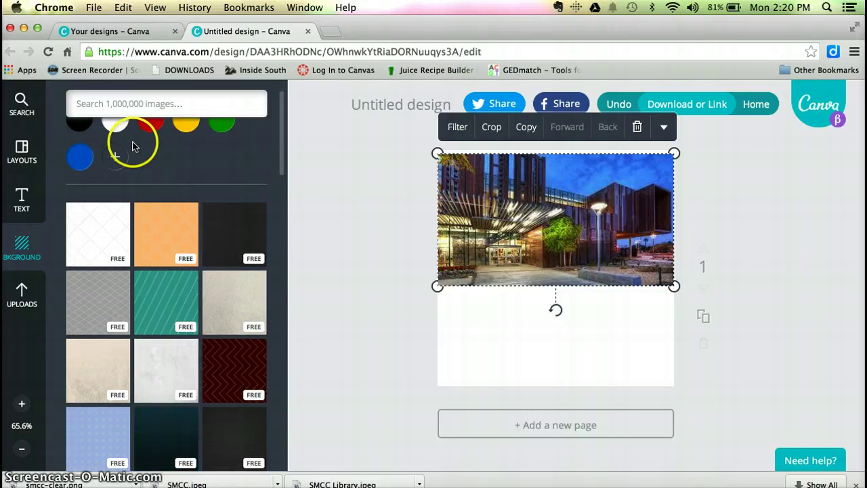
click(90, 166)
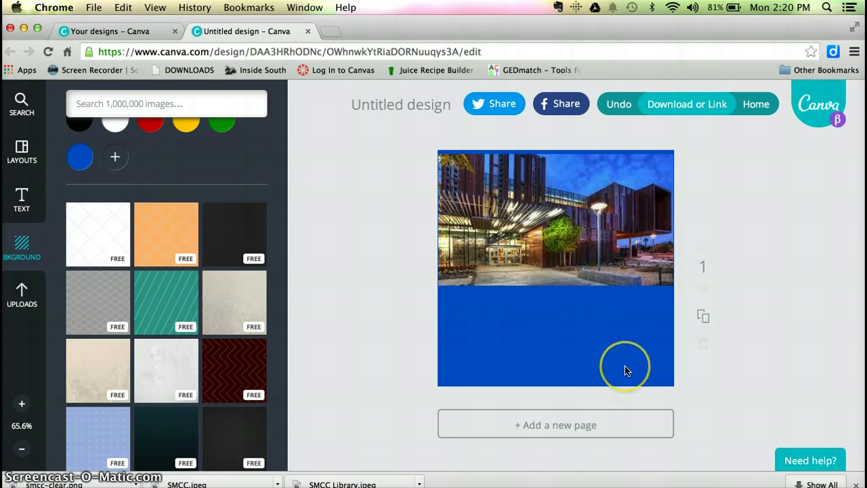
Place the transparent South Mountain Community College logo, shrunk small, centred on the blue band.
click(22, 293)
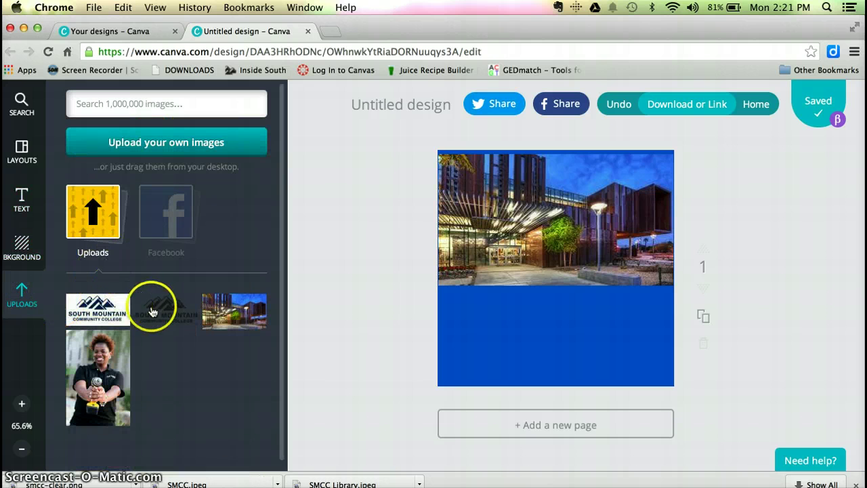
drag(155, 307, 553, 334)
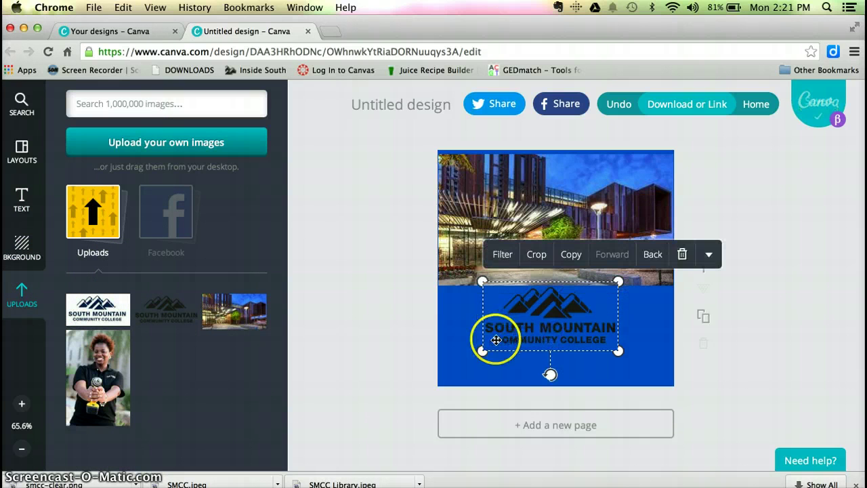
drag(483, 351, 515, 333)
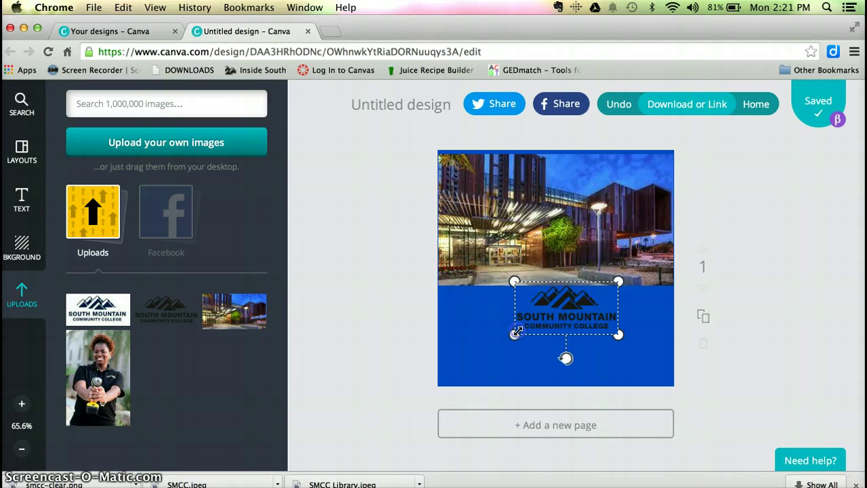
drag(576, 319, 568, 326)
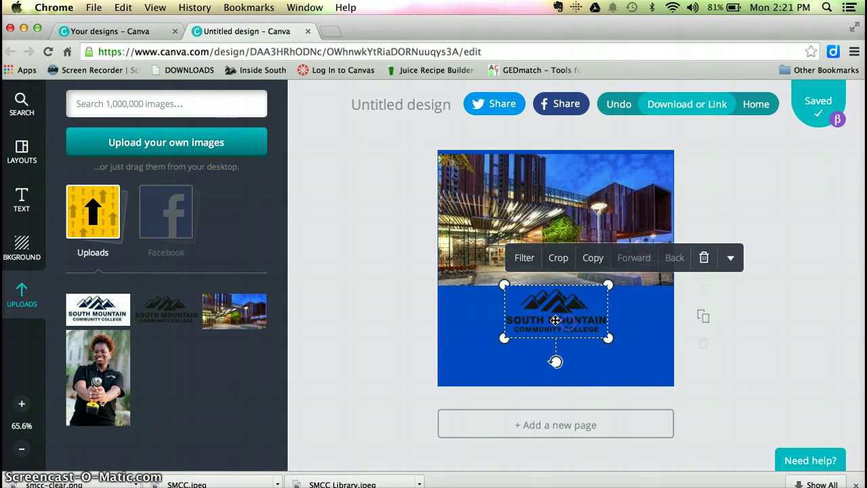
drag(506, 286, 559, 306)
Add a subtitle text box below the logo and select its placeholder words.
click(28, 194)
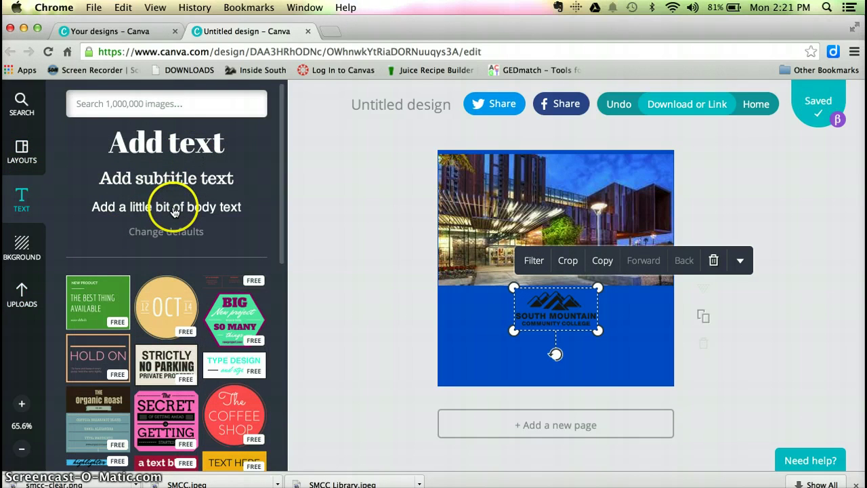
click(172, 182)
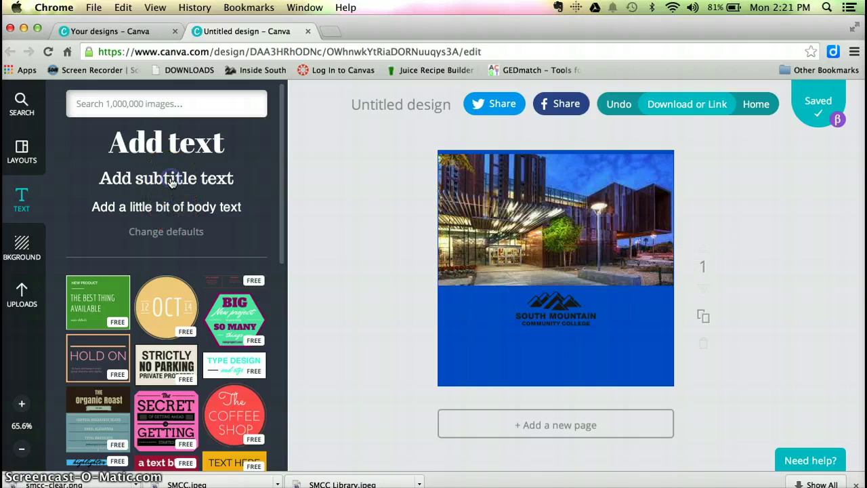
click(537, 265)
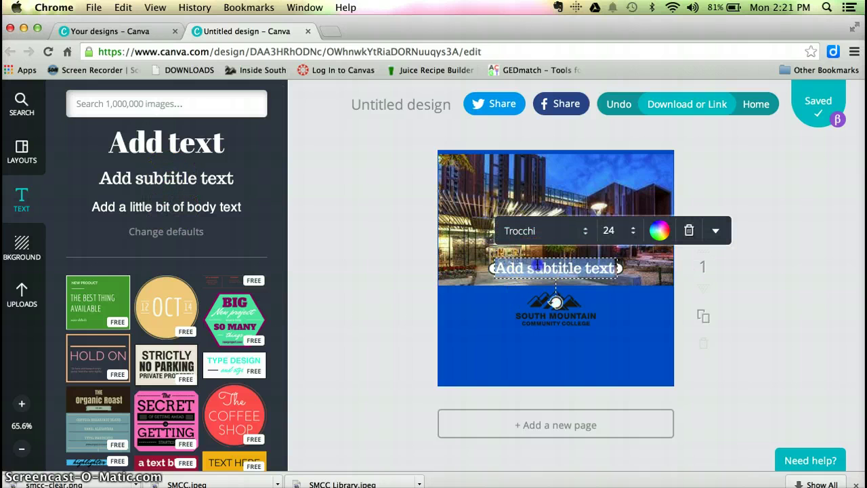
drag(519, 321, 538, 364)
click(542, 271)
click(504, 318)
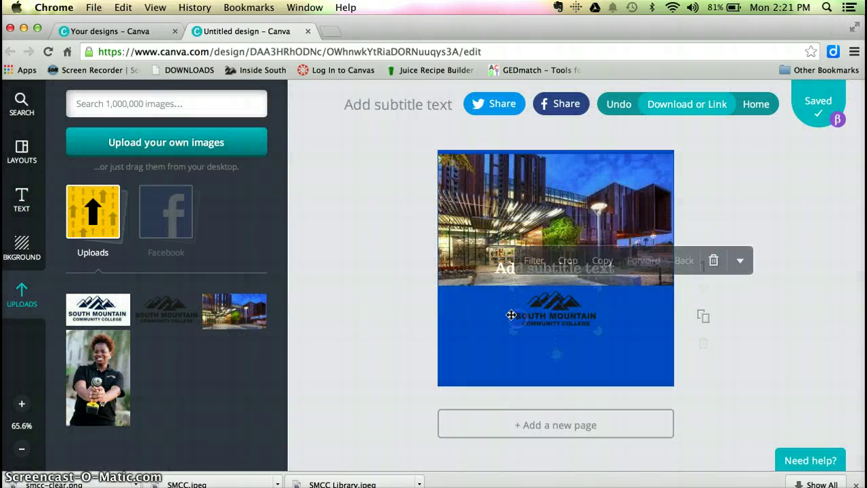
click(501, 271)
click(499, 270)
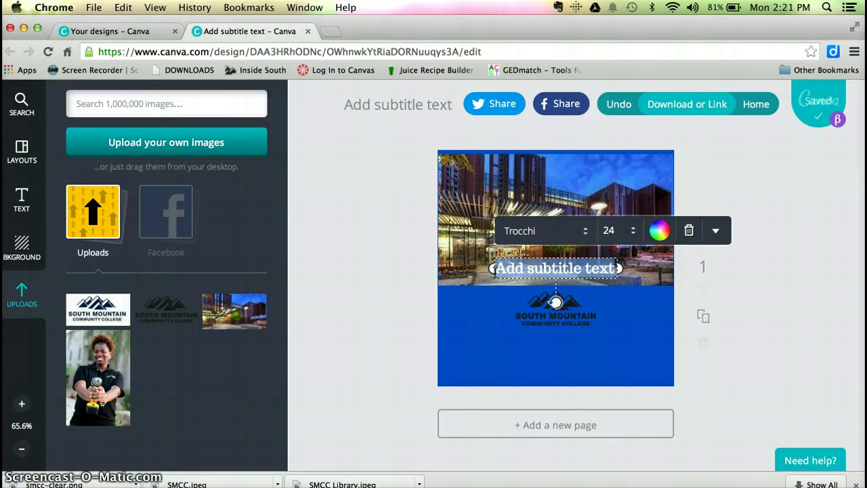
click(499, 273)
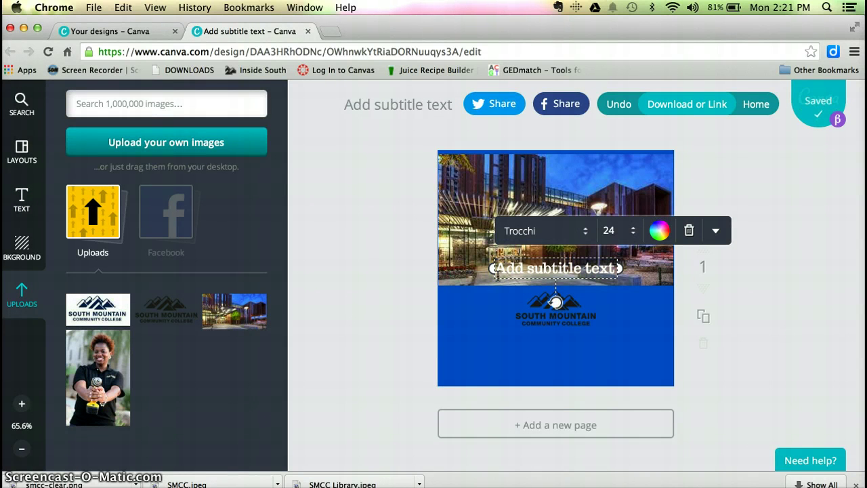
drag(508, 264, 615, 269)
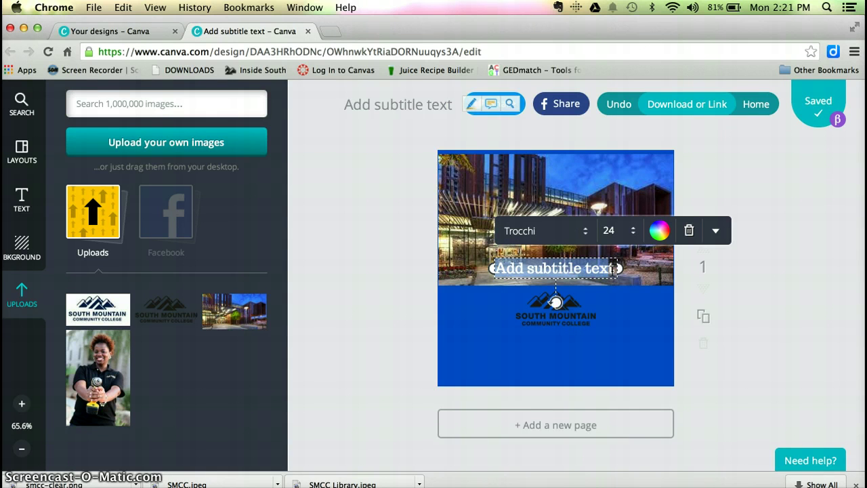
Replace it with 'September 18, 2014' on one line, centred below the logo on the blue band.
text(St)
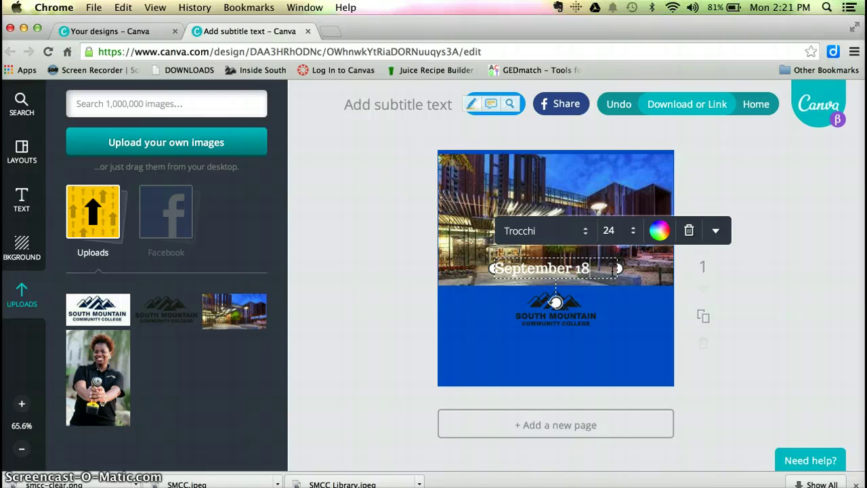
text(01)
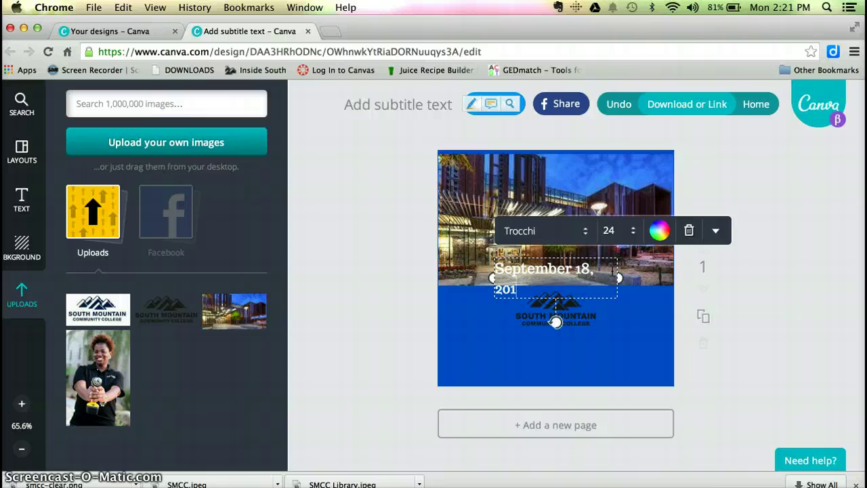
text(4)
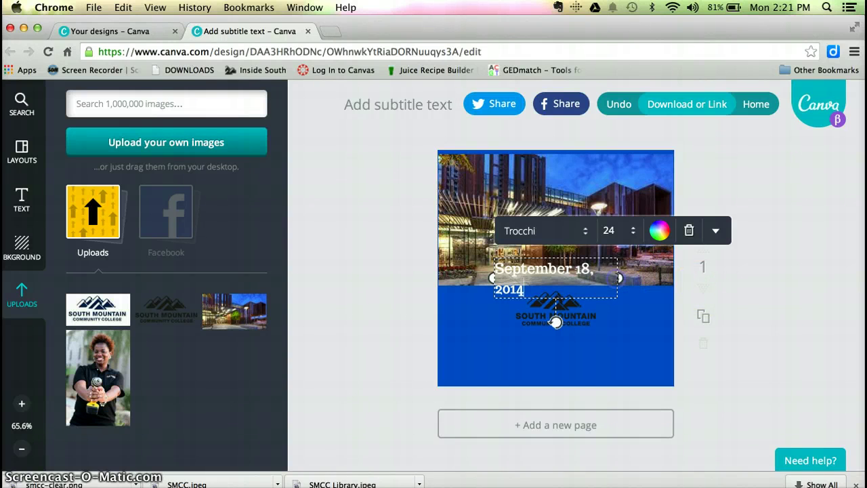
mouse_move(619, 278)
mouse_down()
mouse_move(636, 276)
mouse_move(623, 271)
mouse_up()
click(644, 336)
click(613, 268)
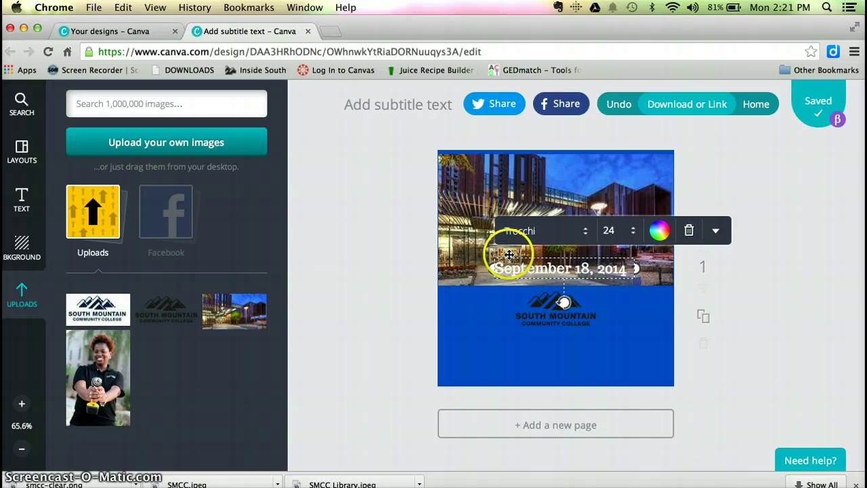
drag(510, 255, 508, 336)
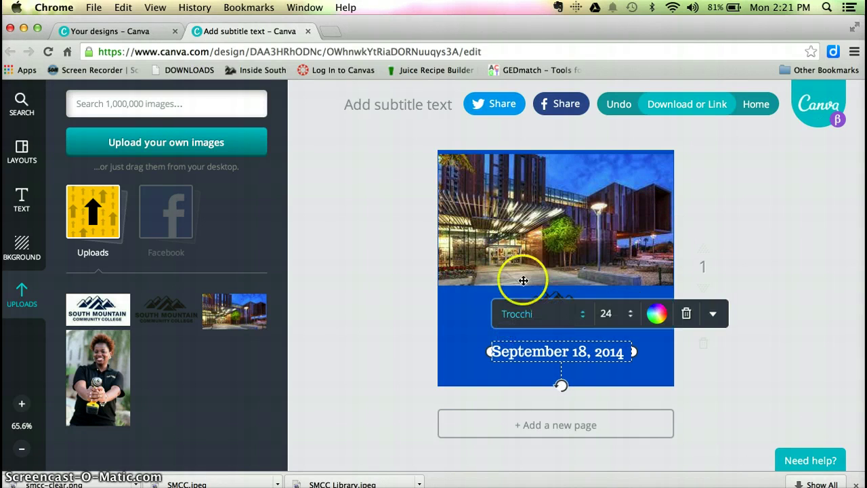
click(463, 312)
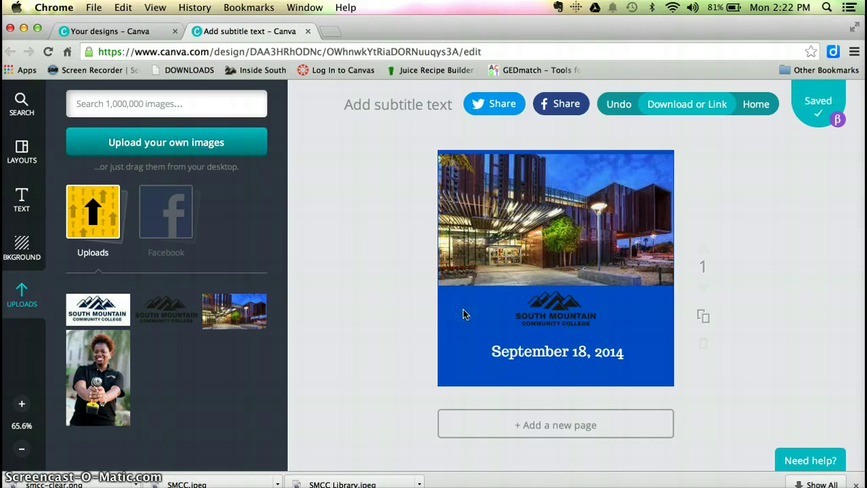